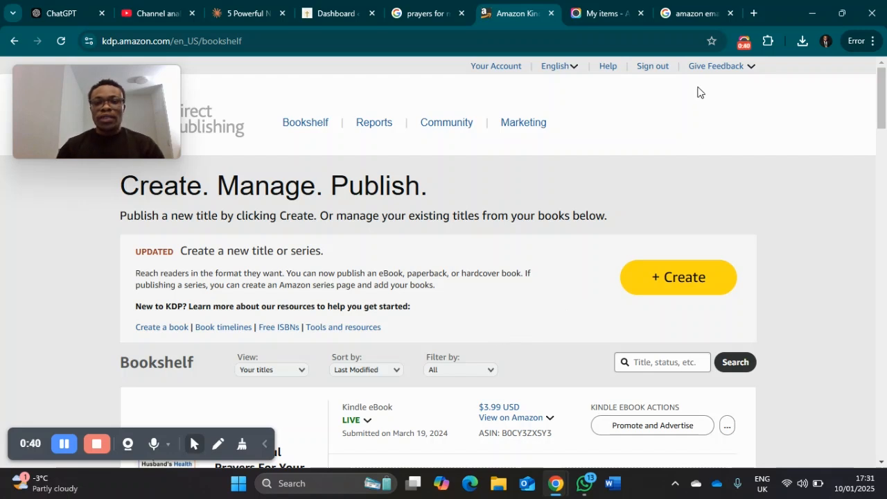
Step: Open the tax profile from the KDP account's tax information and start updating it
click(498, 68)
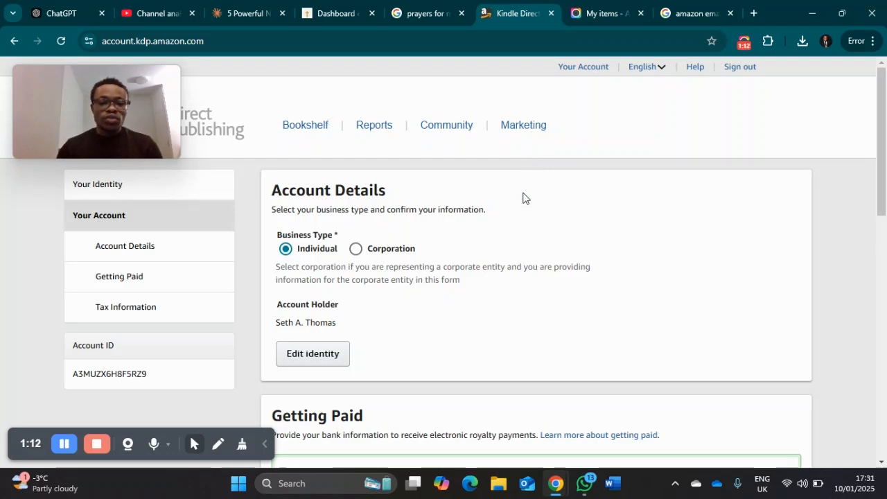
scroll(520, 198, down, 15)
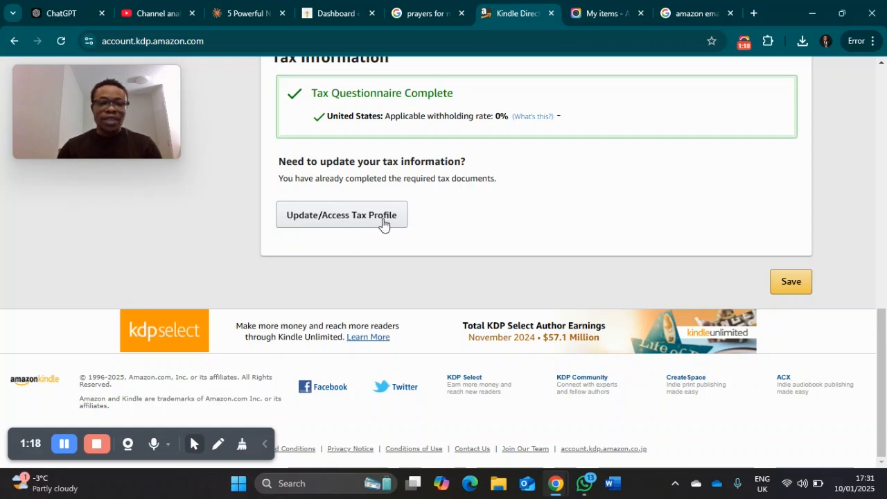
click(332, 220)
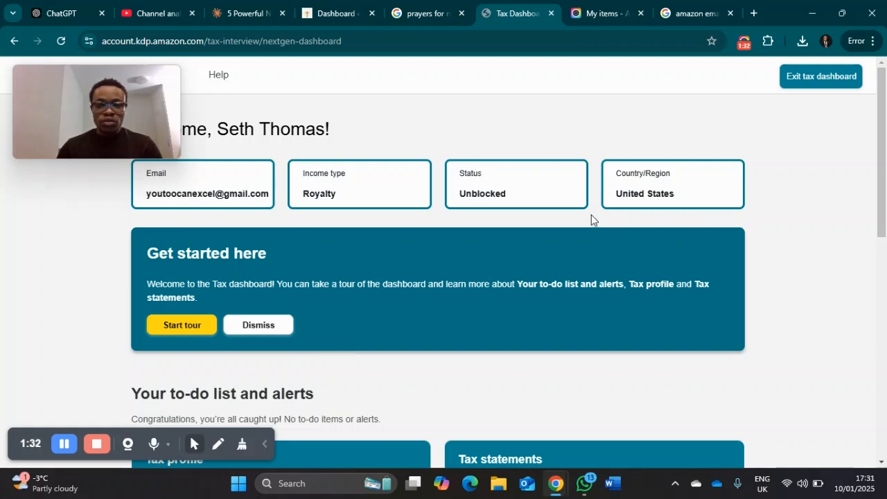
scroll(593, 216, down, 4)
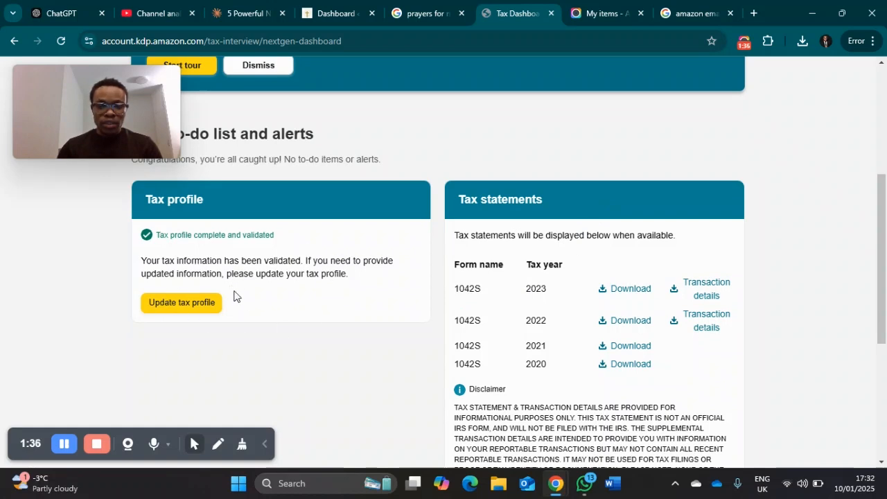
click(181, 305)
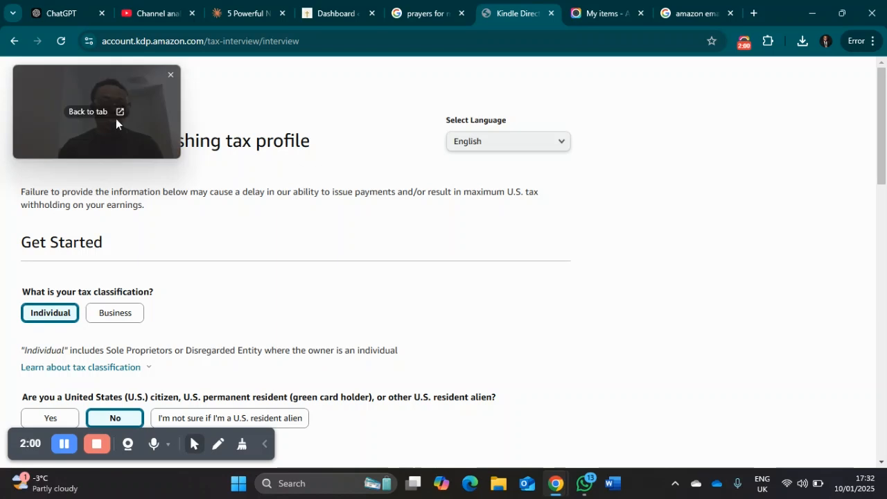
drag(119, 97, 770, 99)
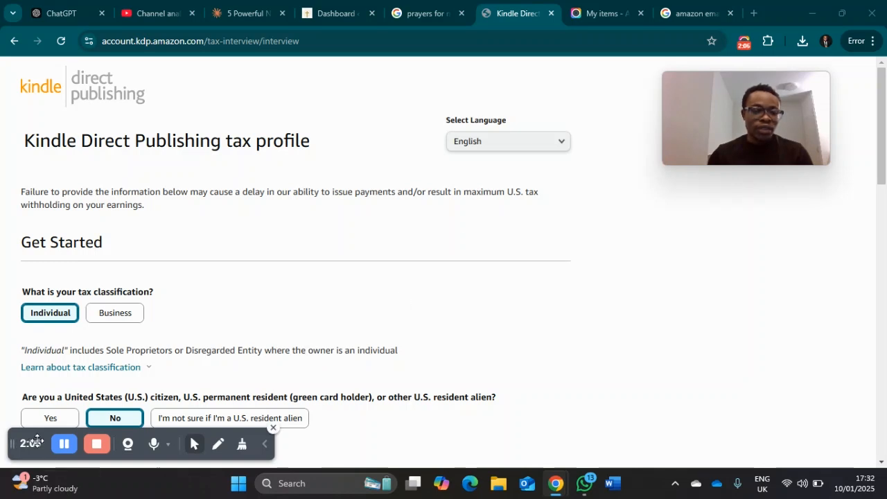
drag(116, 441, 685, 450)
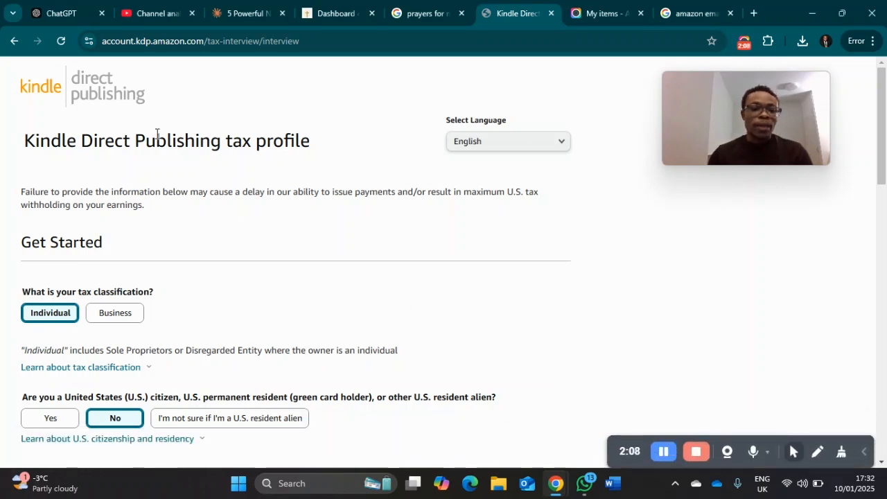
Step: Review the tax classification, U.S. residency, intermediary agent, country of citizenship and permanent address answers in the tax interview
scroll(164, 185, down, 2)
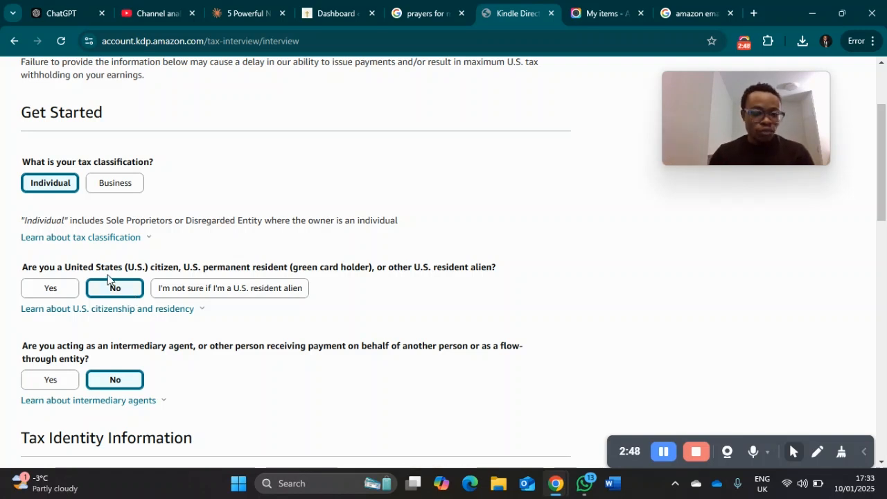
scroll(126, 216, down, 1)
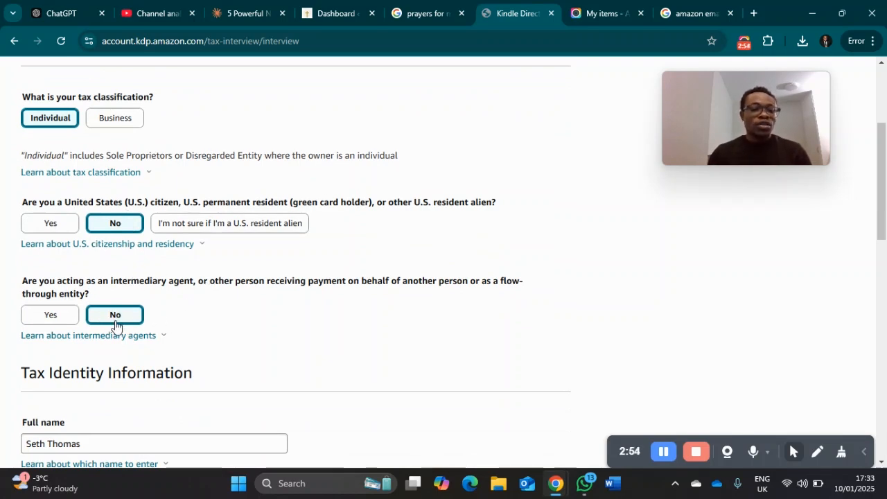
scroll(118, 316, down, 3)
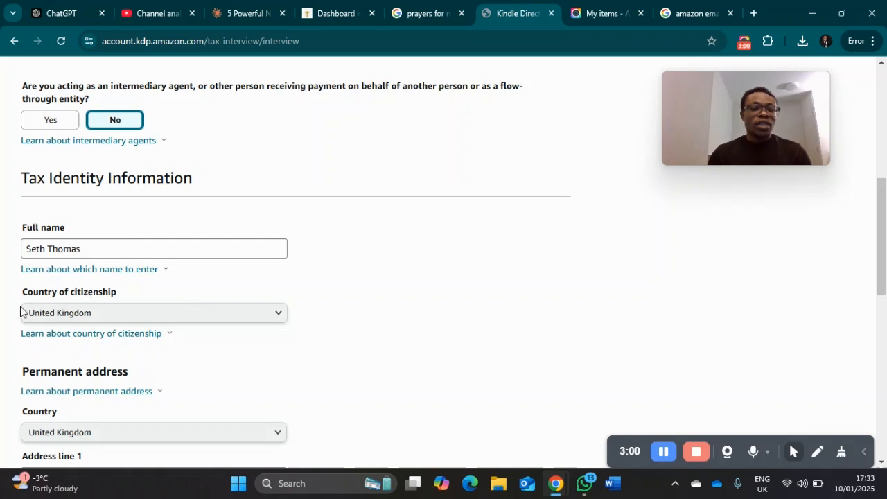
click(108, 323)
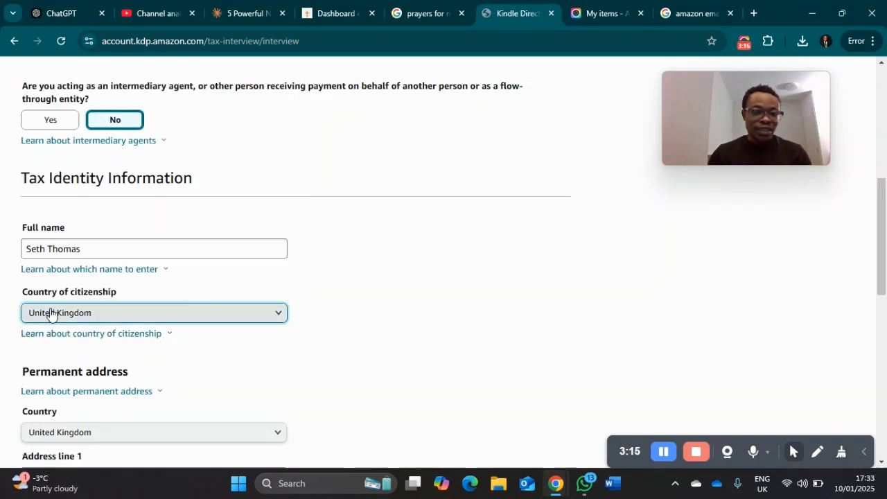
click(51, 316)
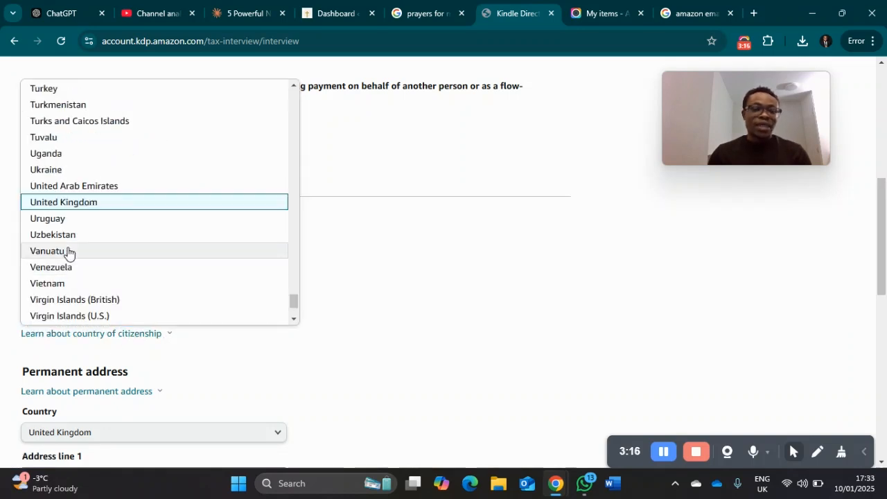
click(123, 327)
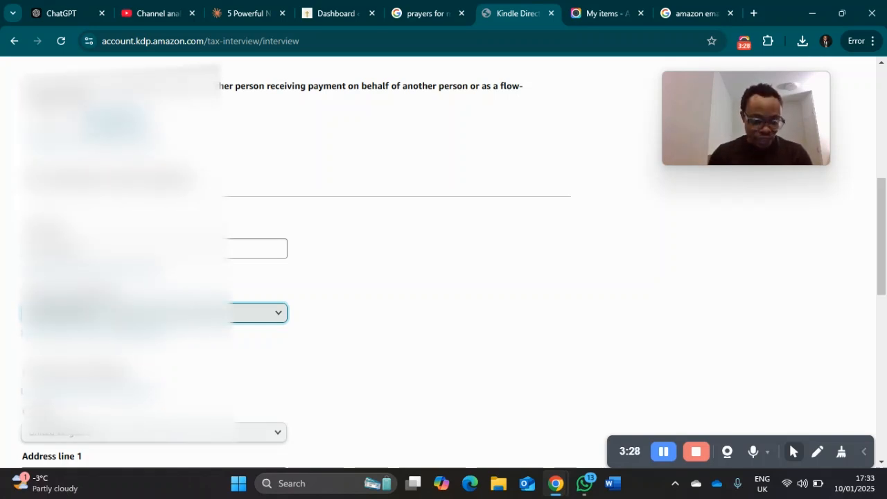
scroll(104, 148, down, 5)
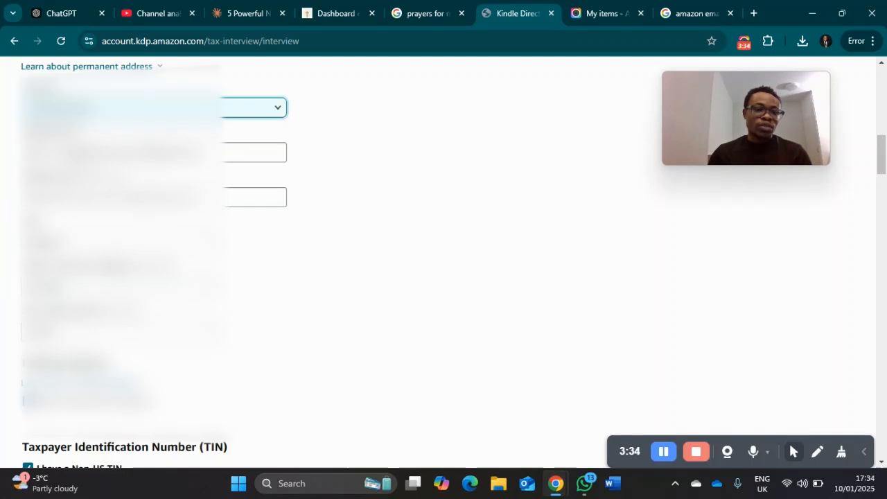
click(125, 273)
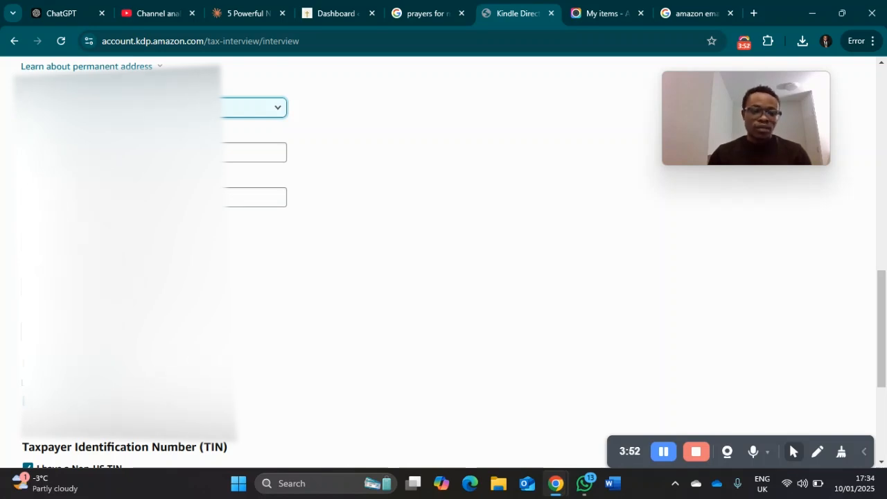
scroll(57, 220, down, 3)
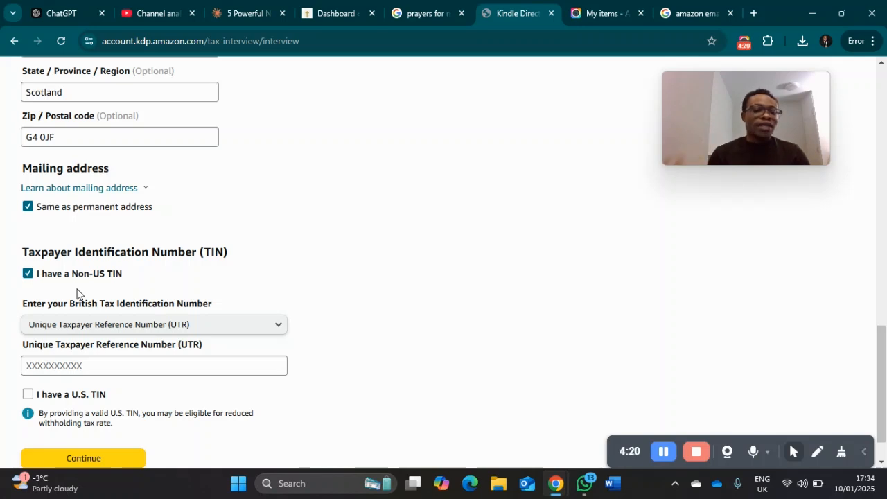
Step: Deselect the Non-US TIN option, give other reasons for not obtaining a TIN from local authorities, and save to preview the form
click(28, 274)
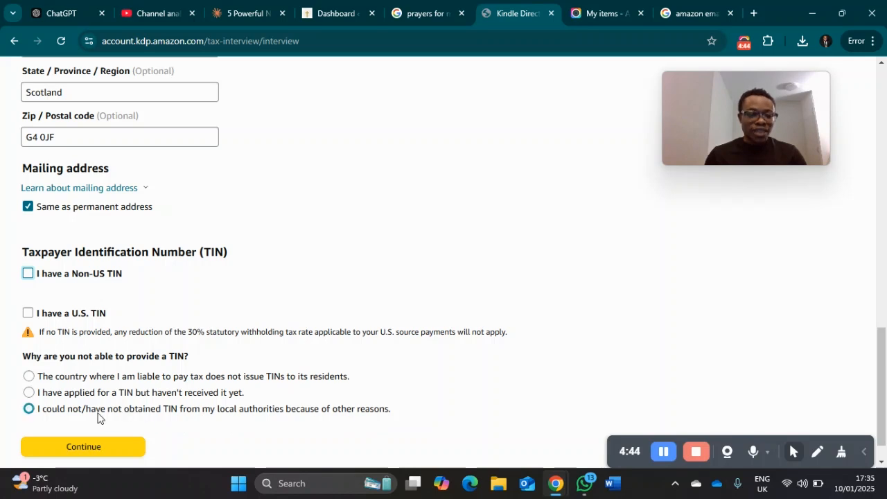
click(28, 410)
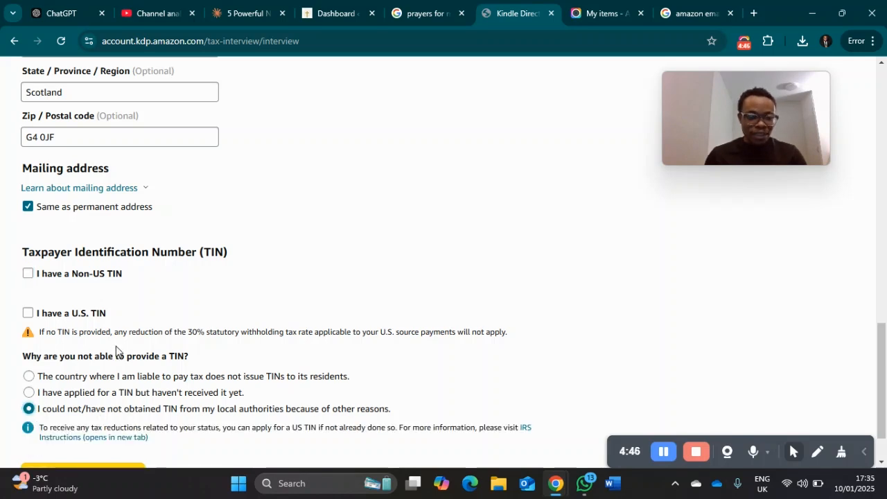
scroll(116, 348, down, 1)
click(104, 415)
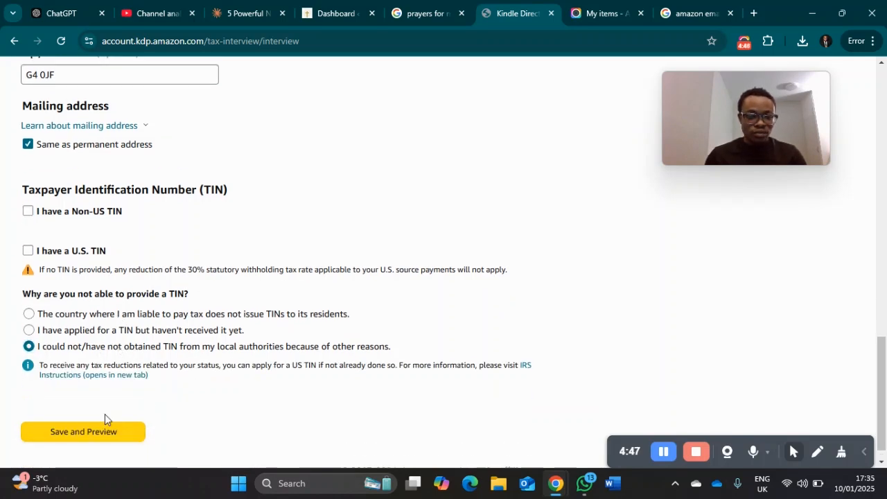
scroll(131, 382, down, 1)
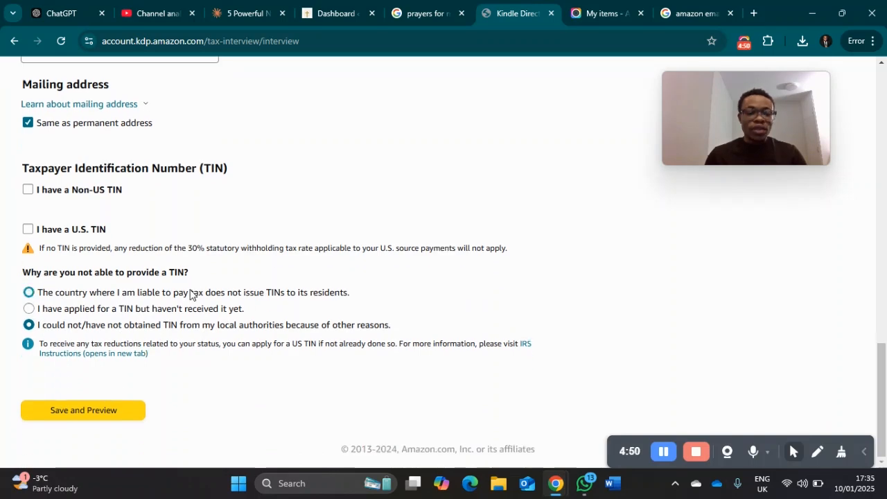
click(84, 410)
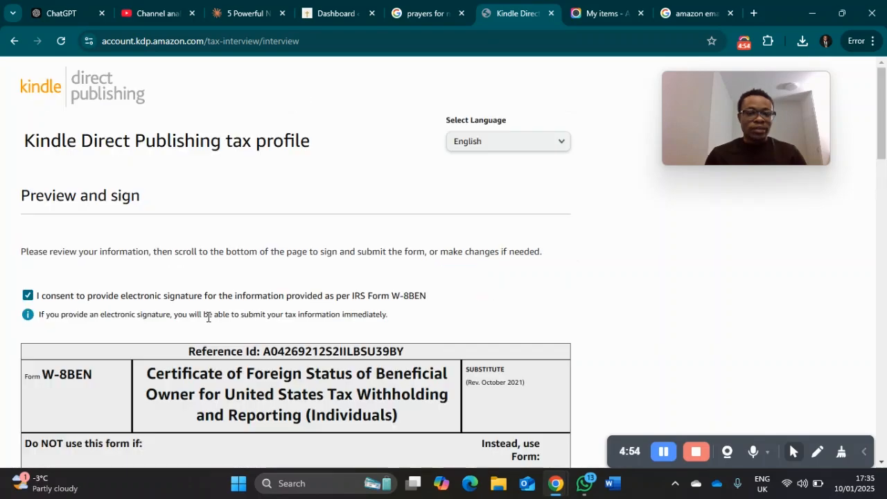
Step: Certify the capacity to sign the W-8BEN form and enter the account holder's full name as the signature
scroll(208, 316, down, 7)
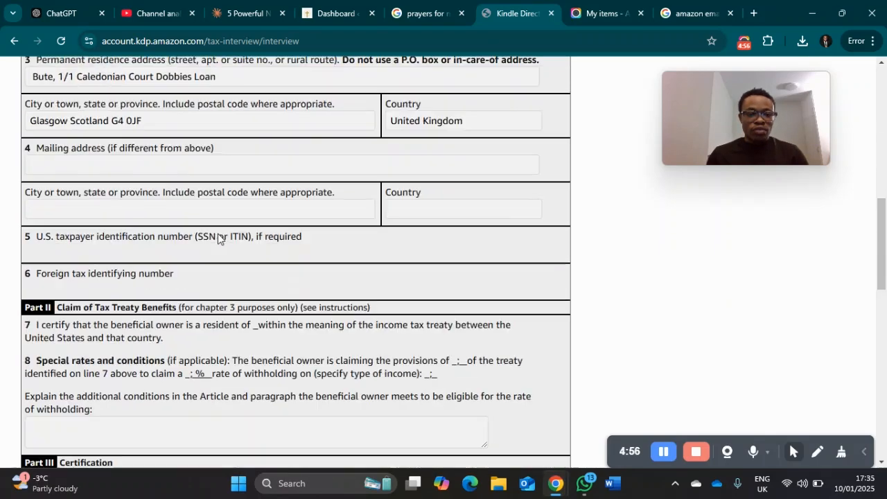
scroll(217, 238, down, 14)
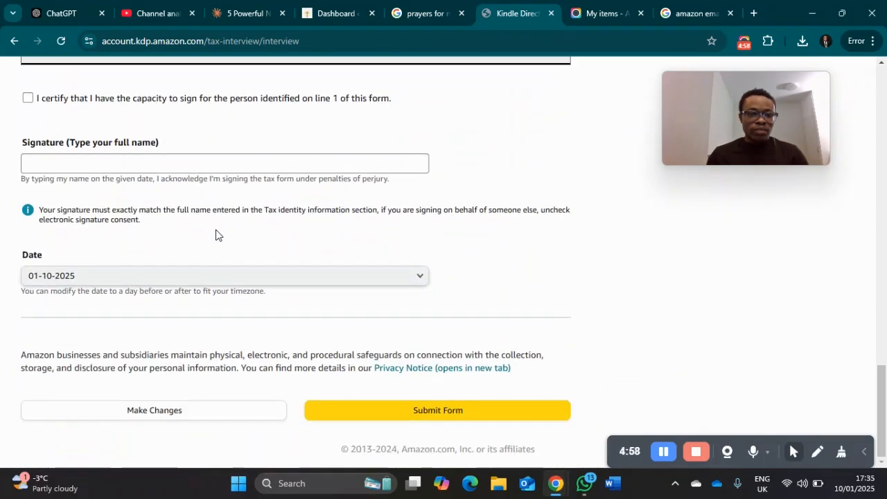
scroll(216, 235, up, 1)
click(28, 164)
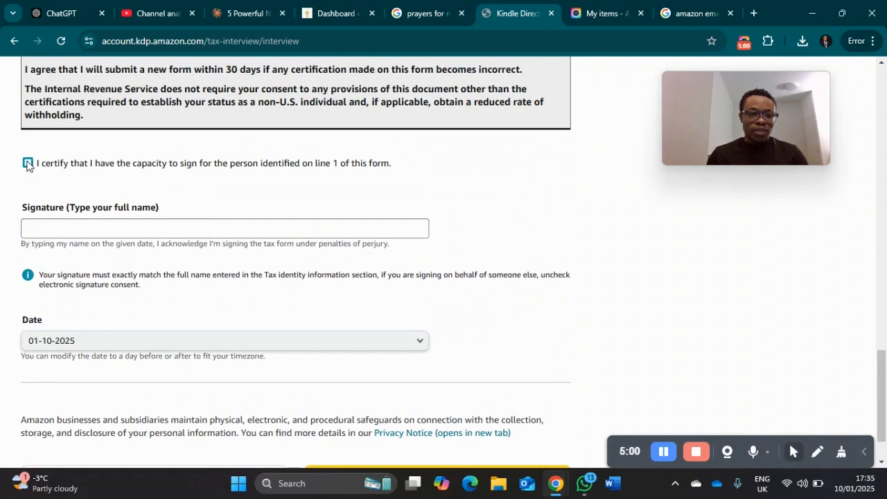
click(28, 164)
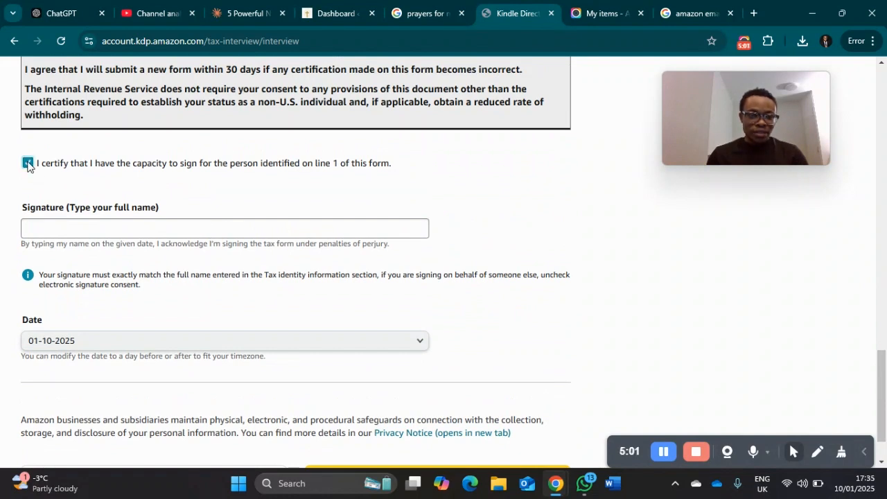
click(64, 229)
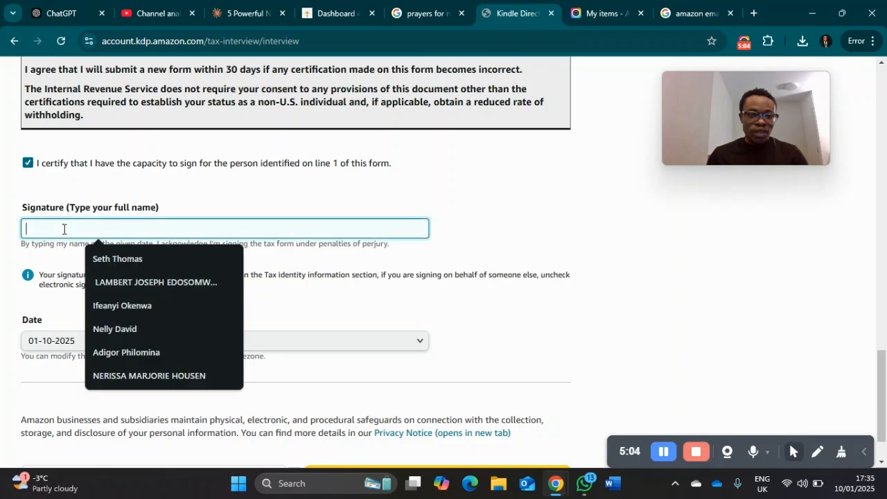
click(111, 258)
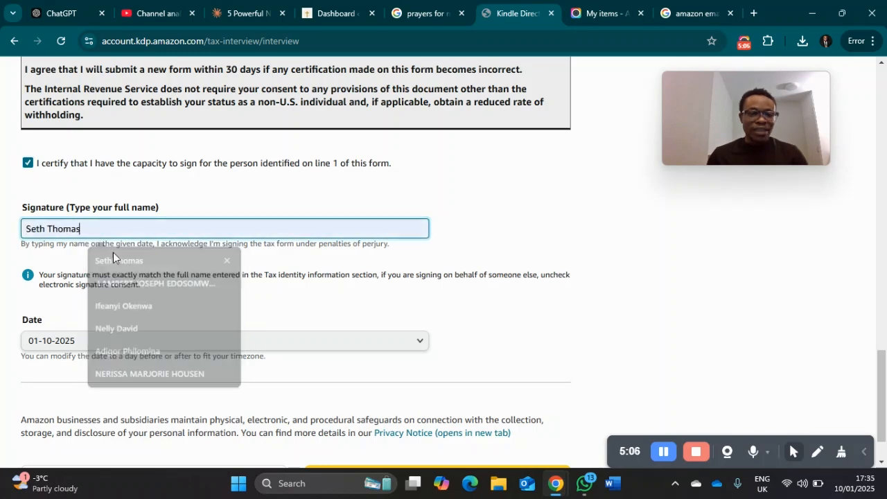
Step: Look over the signed W-8BEN form once more and submit it
scroll(97, 222, up, 4)
scroll(94, 207, up, 10)
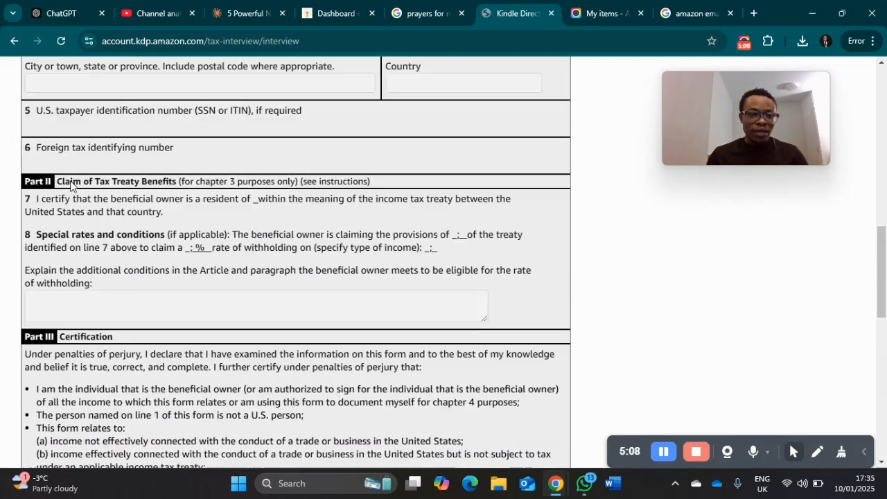
scroll(76, 188, up, 3)
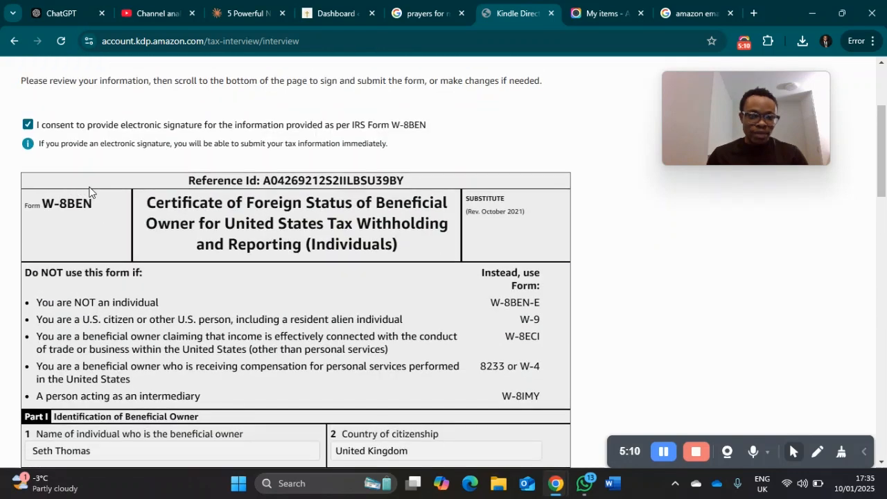
scroll(89, 192, down, 15)
scroll(89, 227, down, 3)
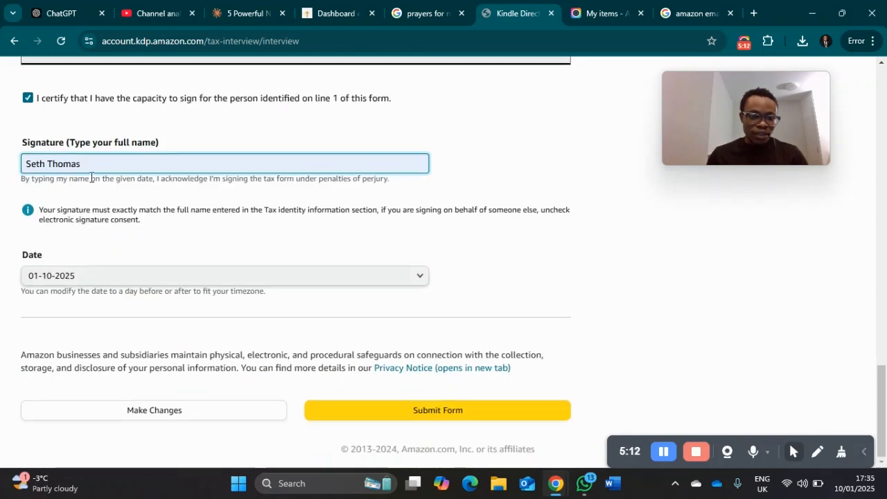
click(438, 411)
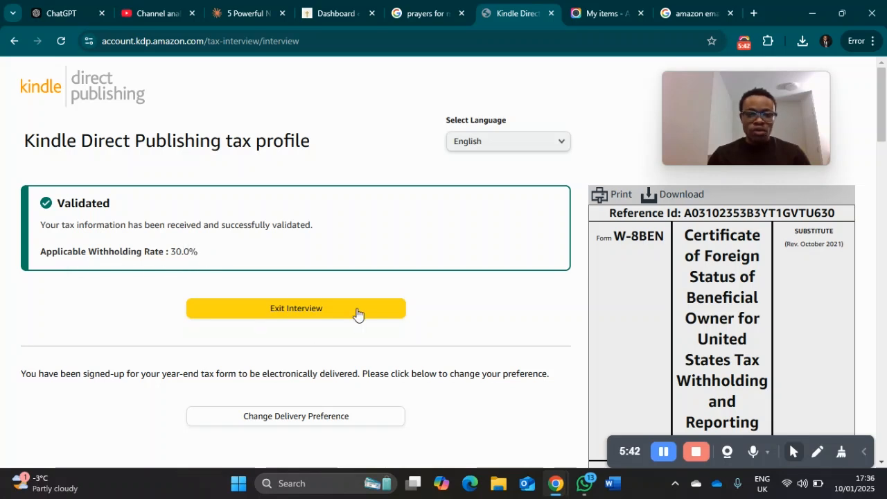
Step: Exit the tax interview and save the KDP account information
click(303, 311)
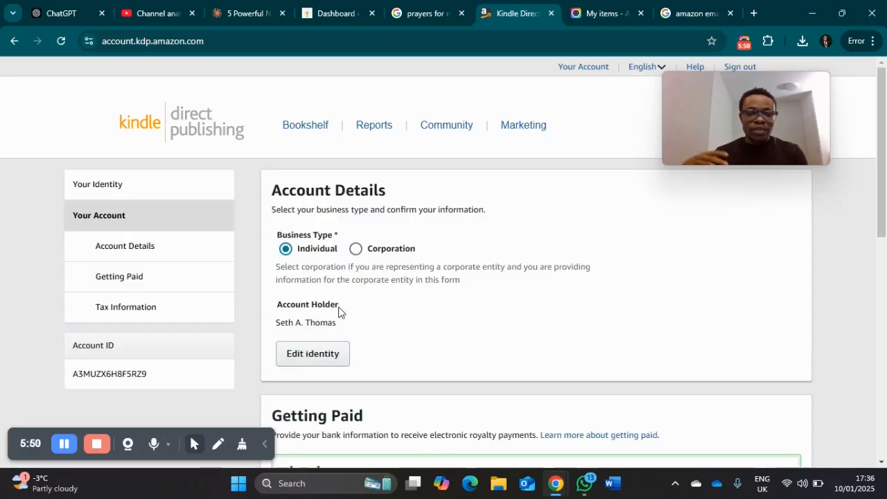
scroll(297, 289, down, 8)
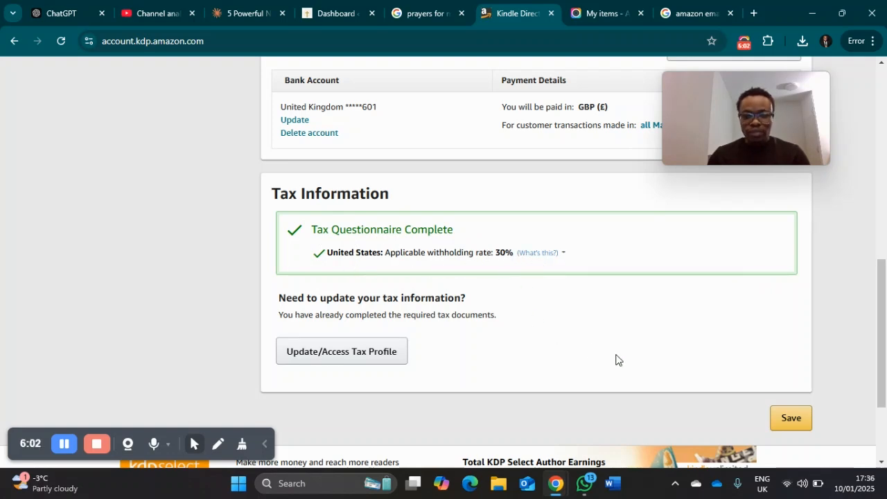
click(803, 424)
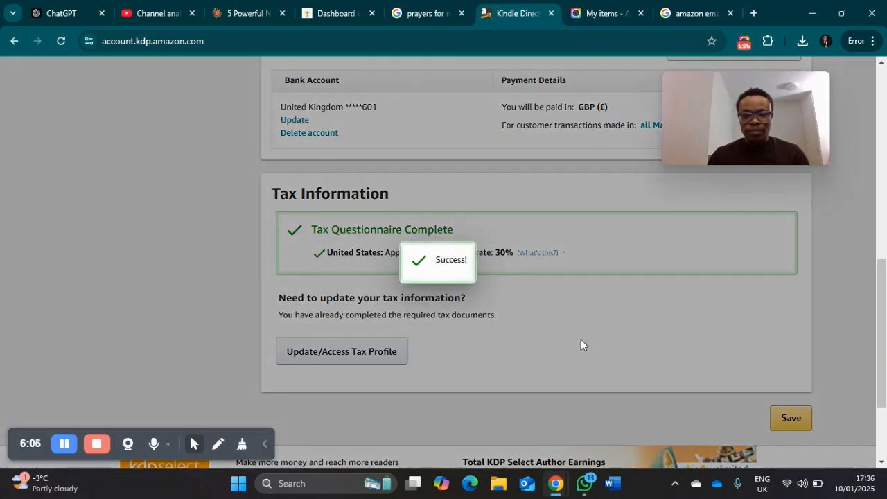
scroll(579, 320, up, 3)
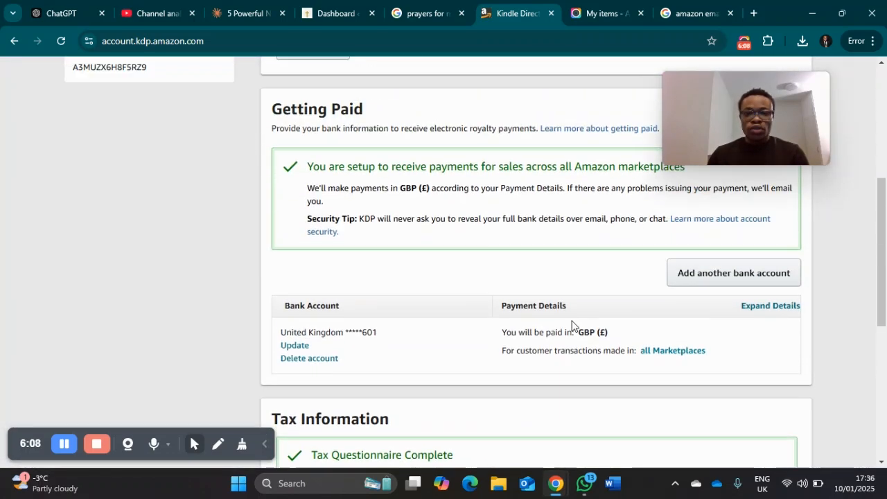
scroll(571, 323, up, 4)
scroll(570, 320, down, 9)
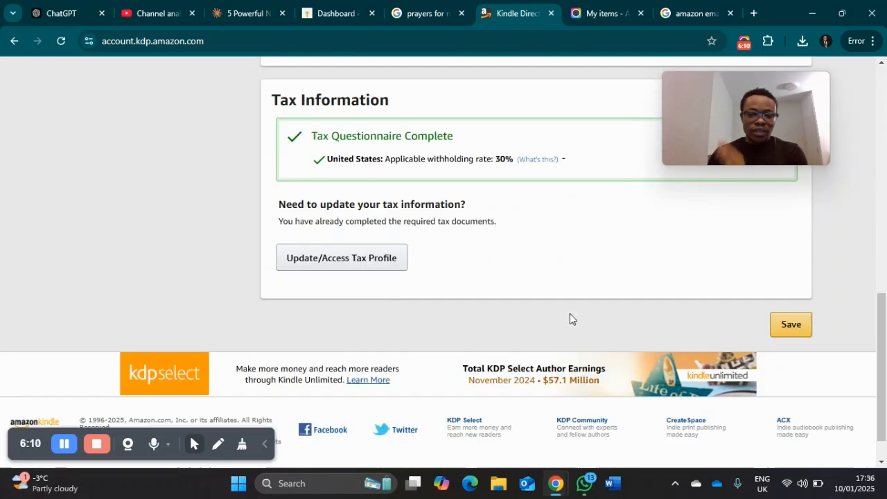